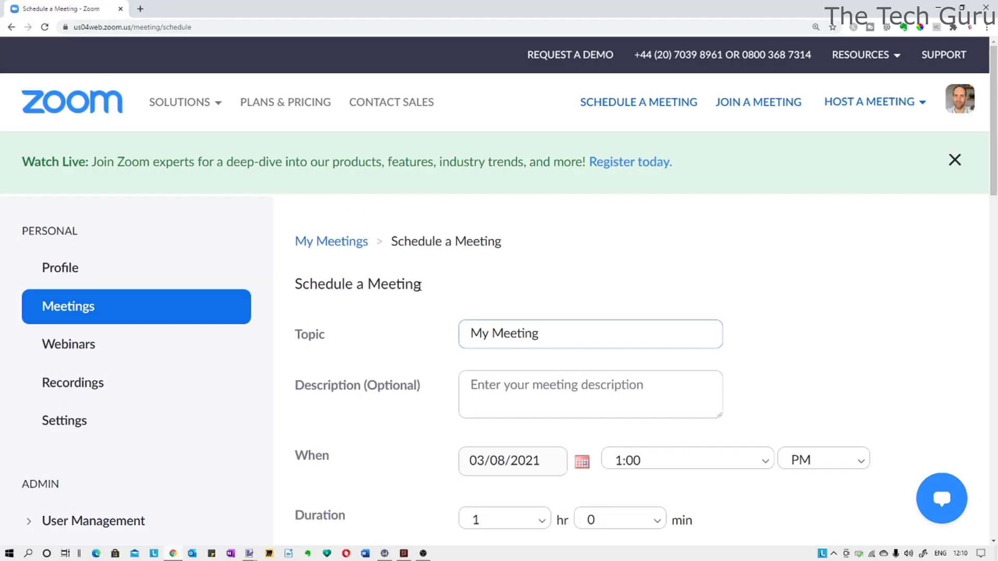
# Change the meeting topic to "My Business Meeting".
pyautogui.moveTo(430, 291); pyautogui.dragTo(303, 295)
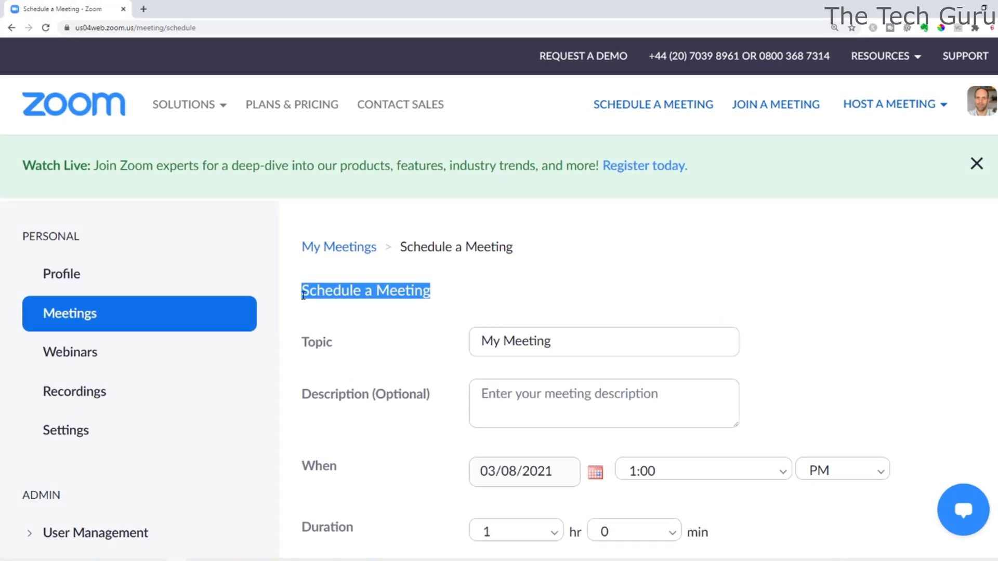
pyautogui.moveTo(334, 346); pyautogui.dragTo(301, 344)
pyautogui.click(499, 343)
pyautogui.write('Business')
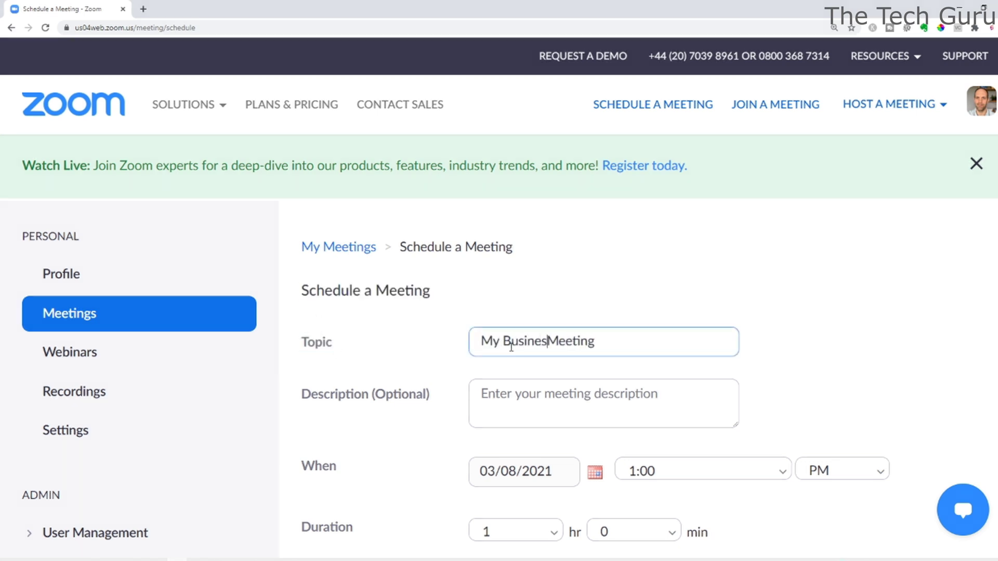
# Enter "Strategy" as the optional meeting description.
pyautogui.moveTo(302, 396); pyautogui.dragTo(434, 396)
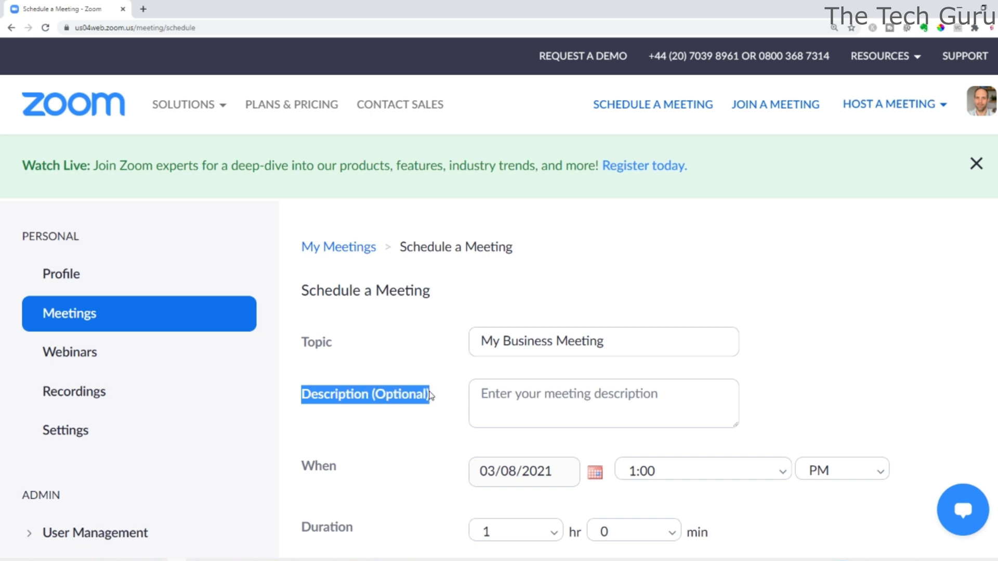
pyautogui.click(509, 400)
pyautogui.write('Strate')
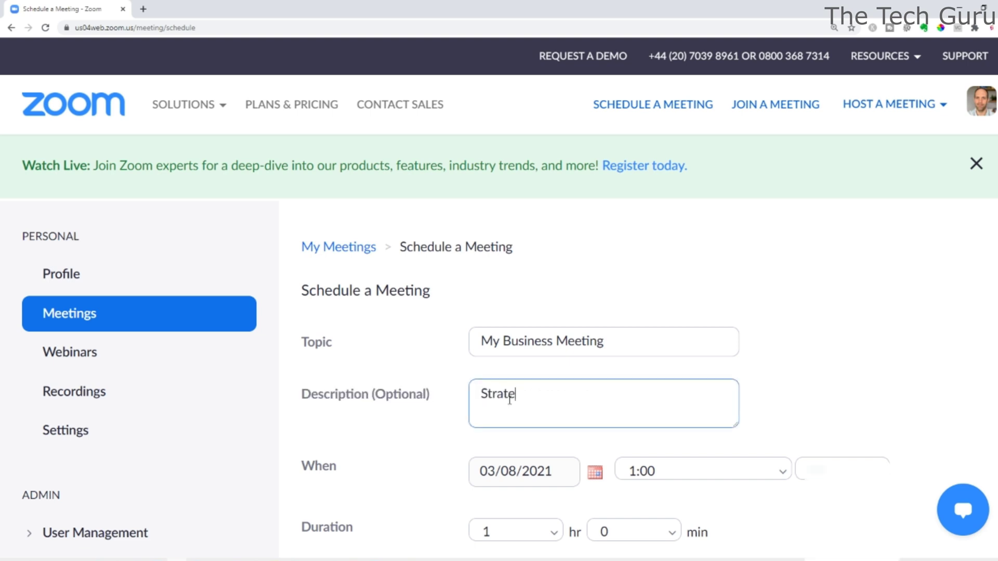
pyautogui.write('gy')
# Set the meeting date to 03/16/2021 and its start time to 2:00 PM.
pyautogui.scroll(-4, 472, 421)
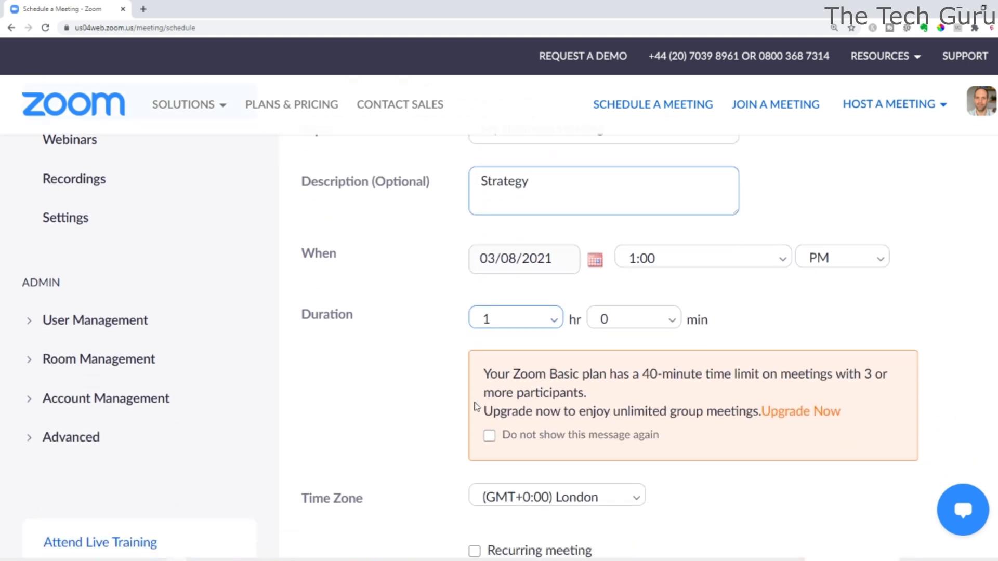
pyautogui.moveTo(303, 255); pyautogui.dragTo(339, 259)
pyautogui.click(541, 262)
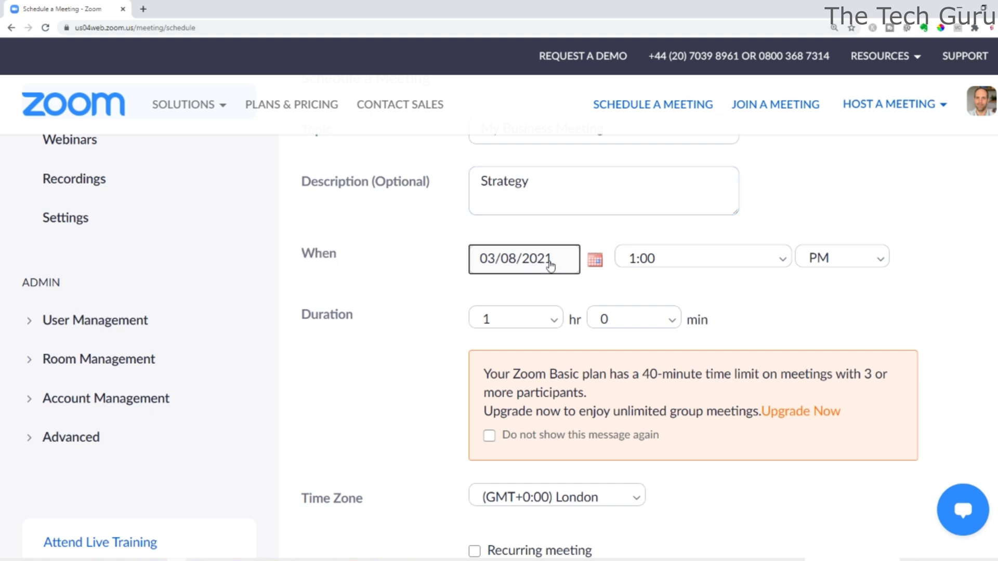
pyautogui.click(595, 260)
pyautogui.click(549, 370)
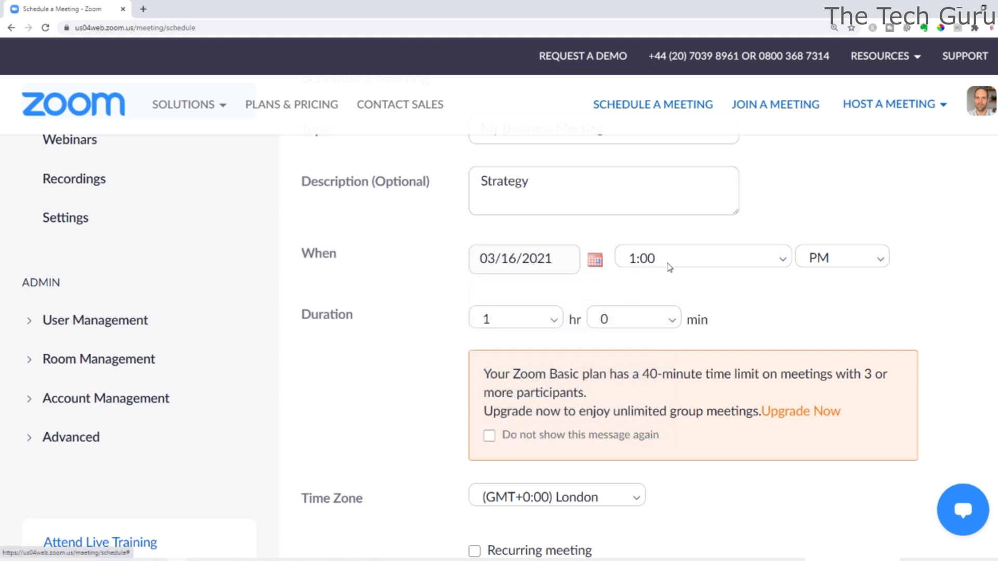
pyautogui.click(674, 260)
pyautogui.click(671, 411)
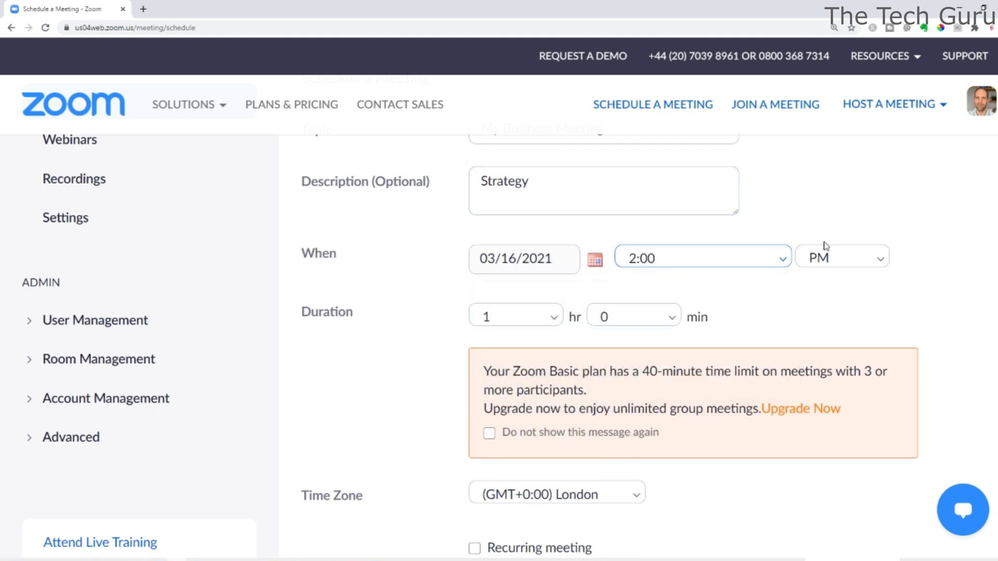
# Set the meeting duration to 0 hr 30 min and check the Basic plan notice about the meeting time limit.
pyautogui.moveTo(302, 313); pyautogui.dragTo(356, 313)
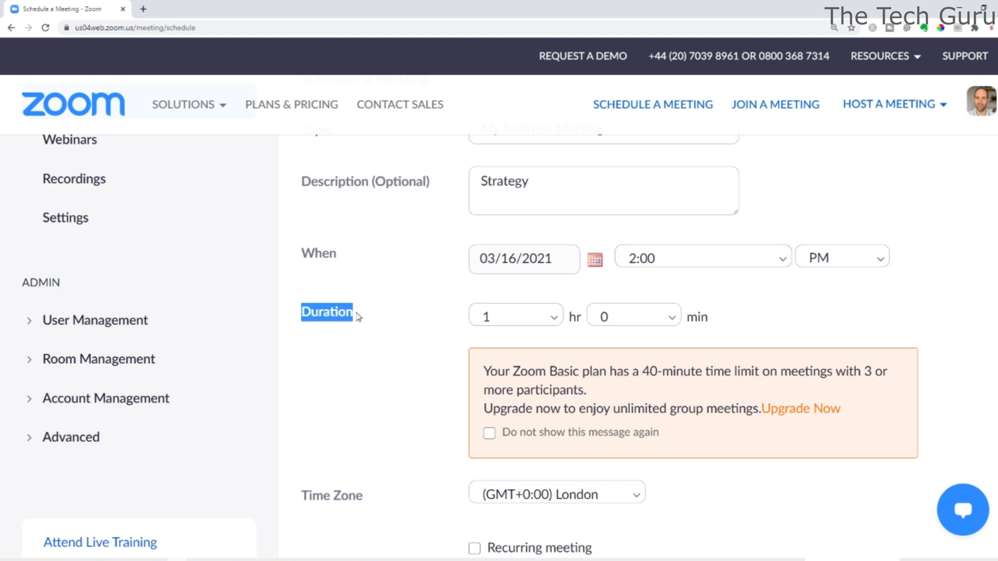
pyautogui.click(554, 318)
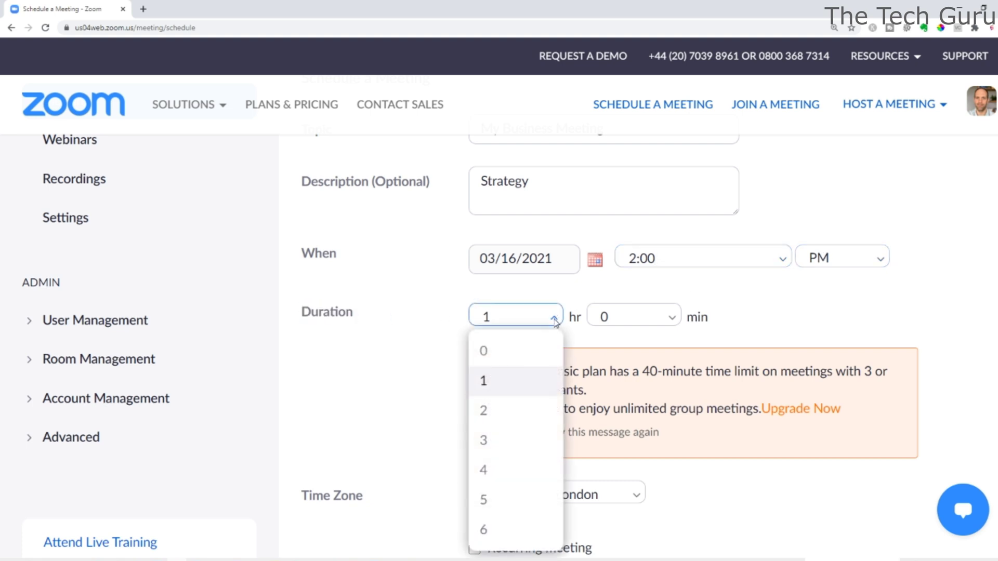
pyautogui.click(541, 349)
pyautogui.click(631, 327)
pyautogui.click(622, 410)
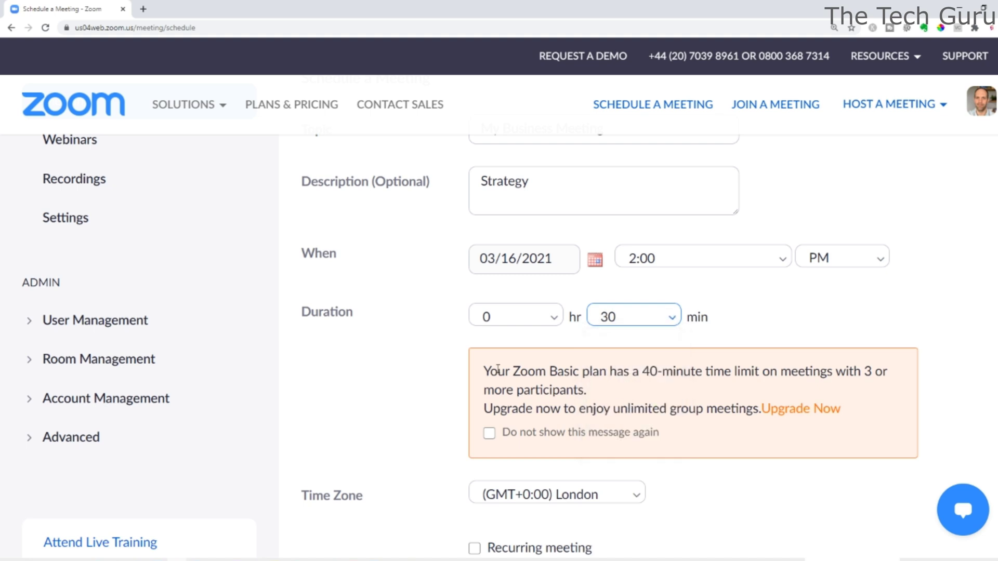
pyautogui.moveTo(483, 371); pyautogui.dragTo(596, 393)
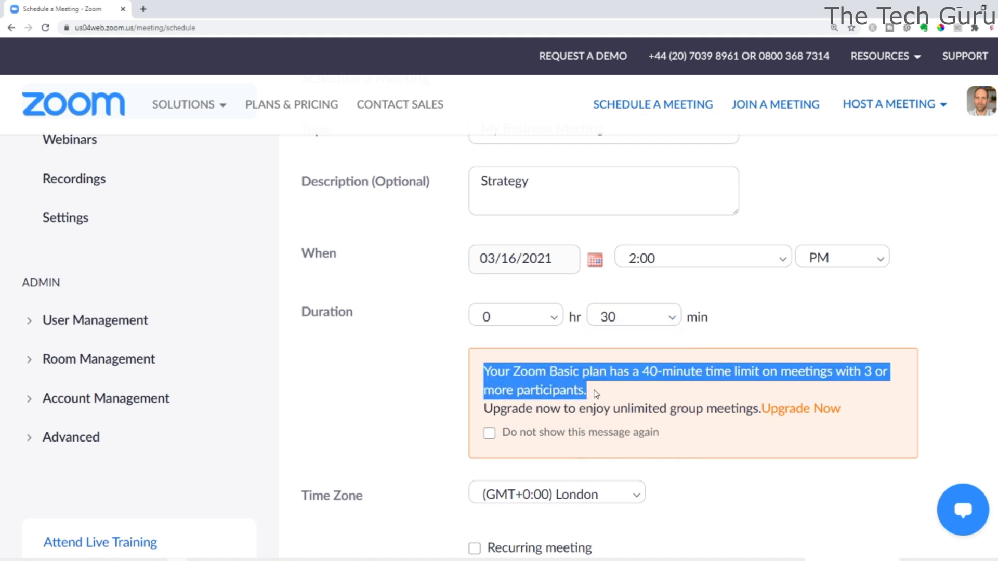
pyautogui.click(457, 403)
# Make this a recurring meeting and review its recurrence, repeat interval and end date settings.
pyautogui.scroll(-3, 462, 403)
pyautogui.moveTo(304, 343); pyautogui.dragTo(366, 339)
pyautogui.click(508, 403)
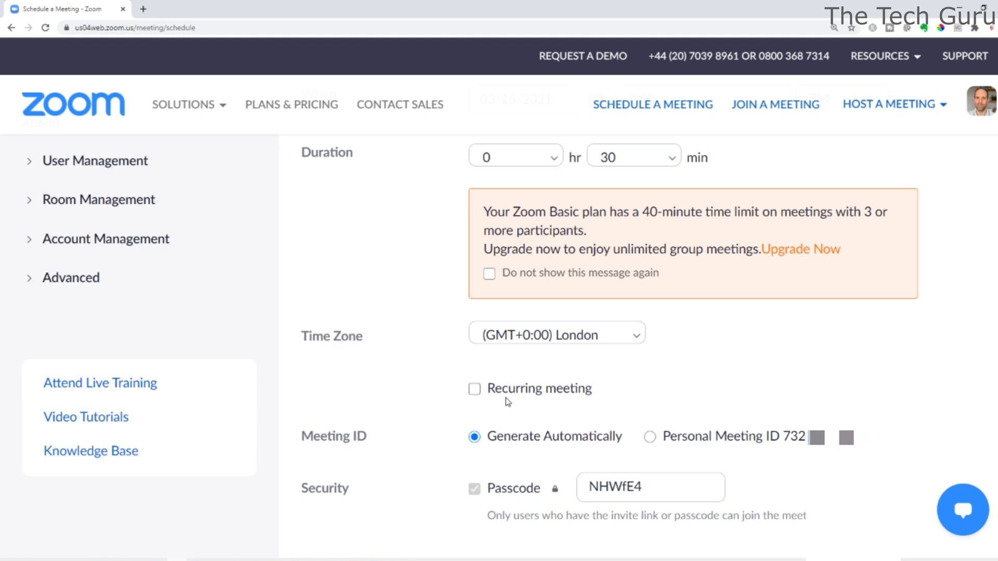
pyautogui.scroll(-2, 509, 359)
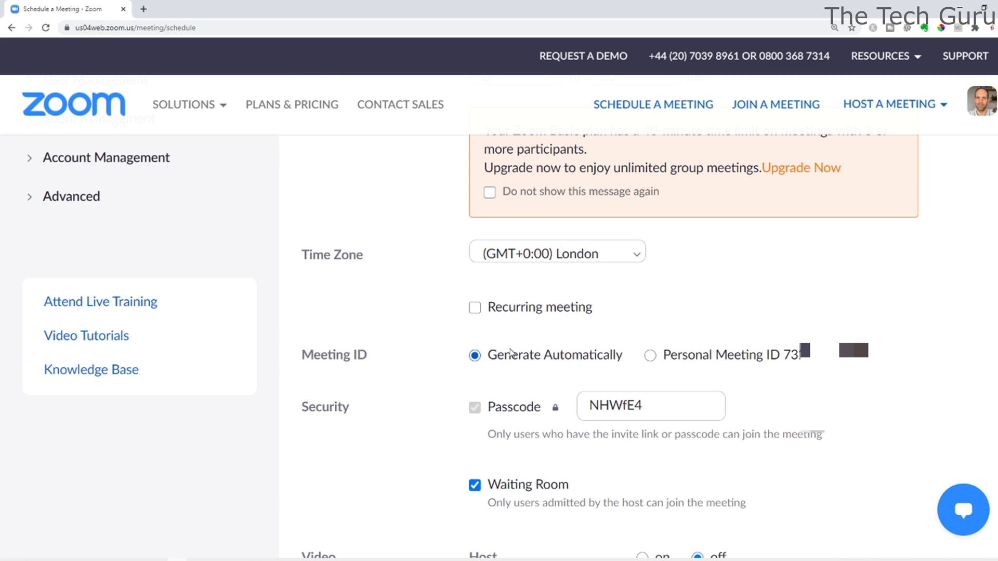
pyautogui.scroll(-1, 510, 352)
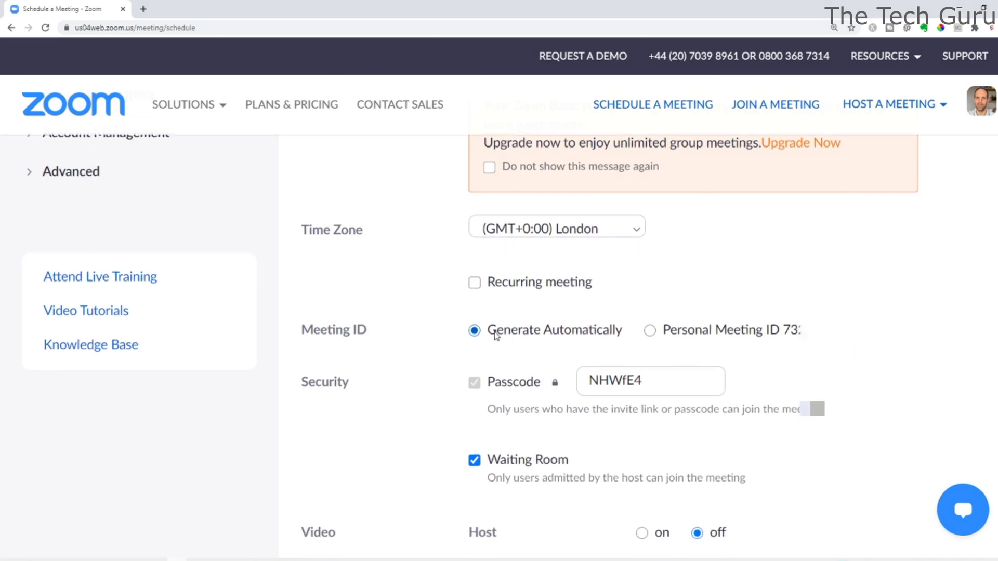
pyautogui.click(475, 283)
pyautogui.moveTo(473, 327); pyautogui.dragTo(536, 327)
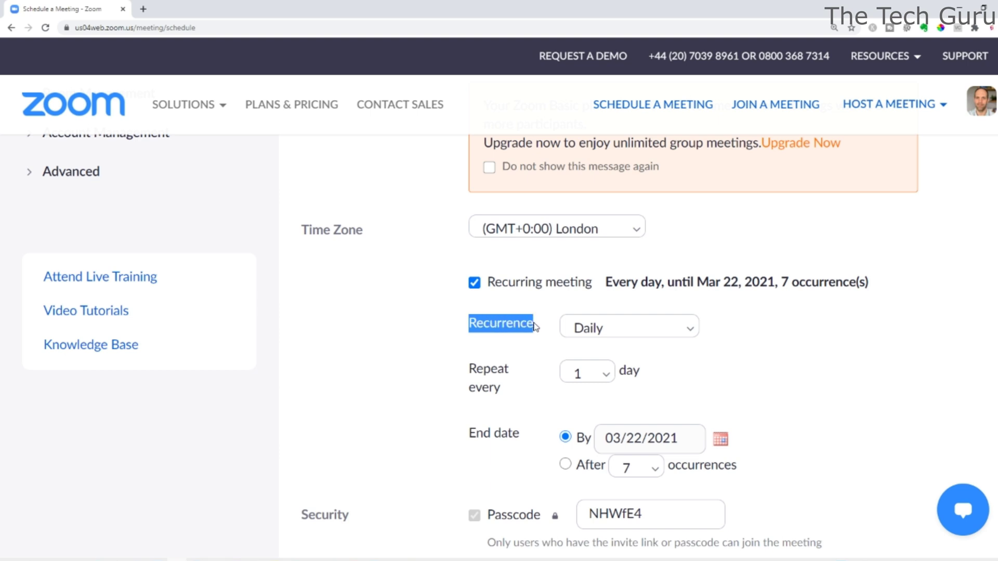
pyautogui.moveTo(466, 374); pyautogui.dragTo(494, 390)
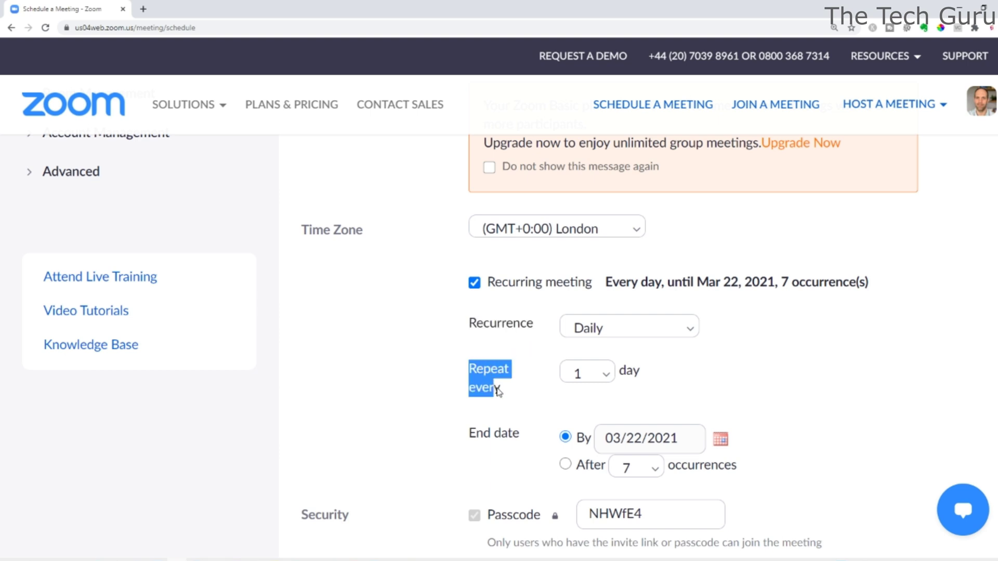
pyautogui.click(474, 436)
pyautogui.moveTo(474, 436); pyautogui.dragTo(606, 465)
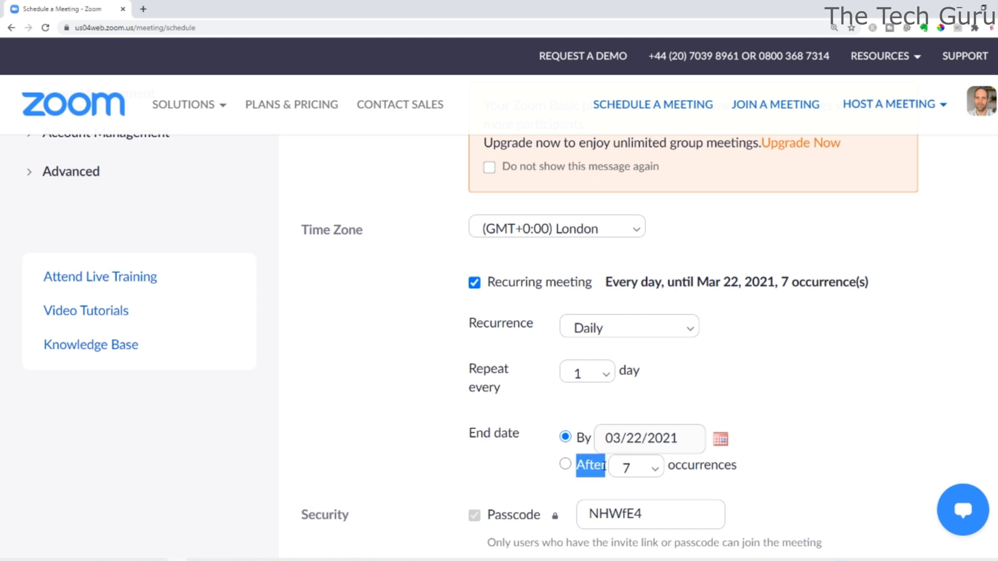
pyautogui.click(510, 467)
# Examine the passcode and Waiting Room security options, turning the Waiting Room off and back on.
pyautogui.scroll(-3, 510, 468)
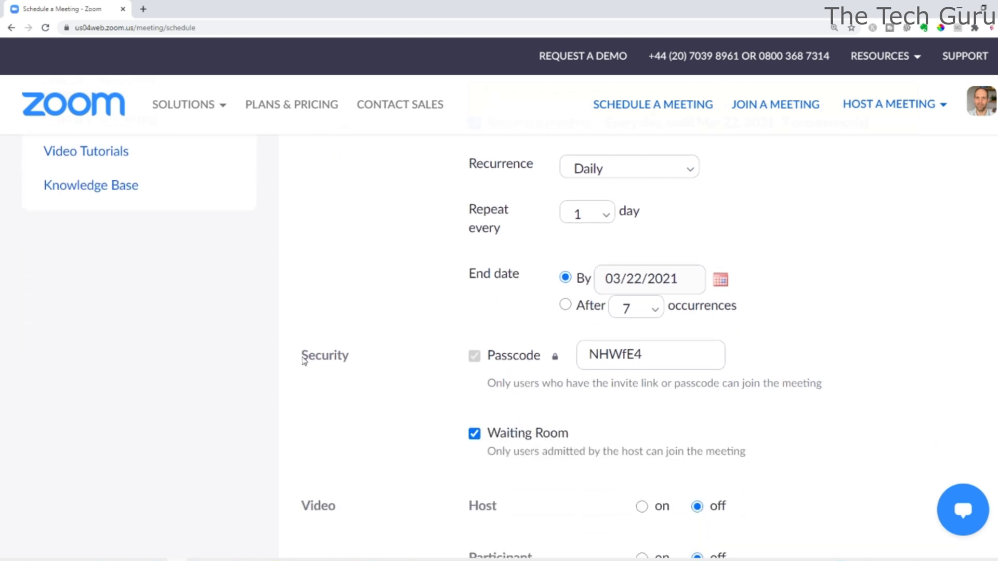
pyautogui.moveTo(301, 357); pyautogui.dragTo(350, 359)
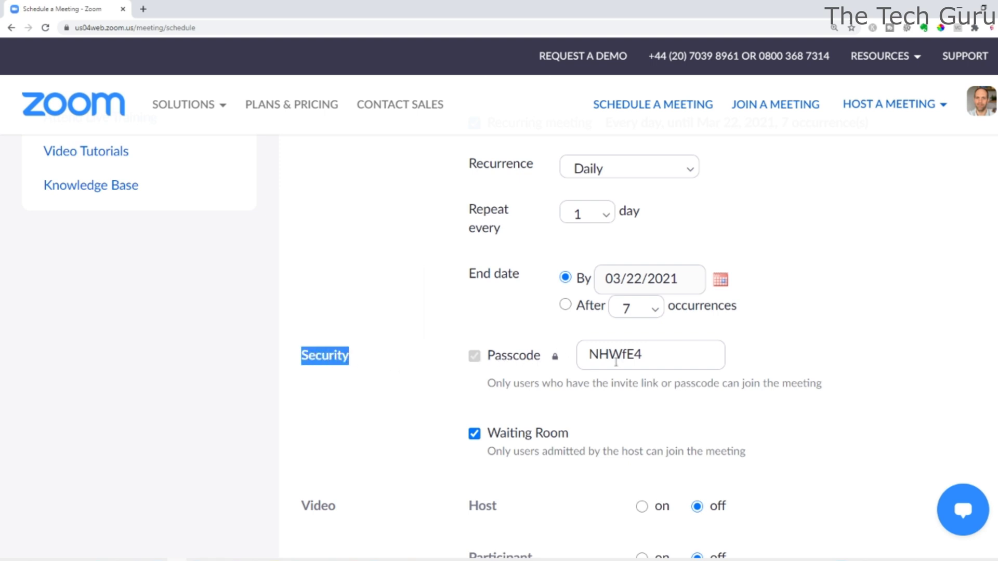
pyautogui.moveTo(488, 384); pyautogui.dragTo(822, 384)
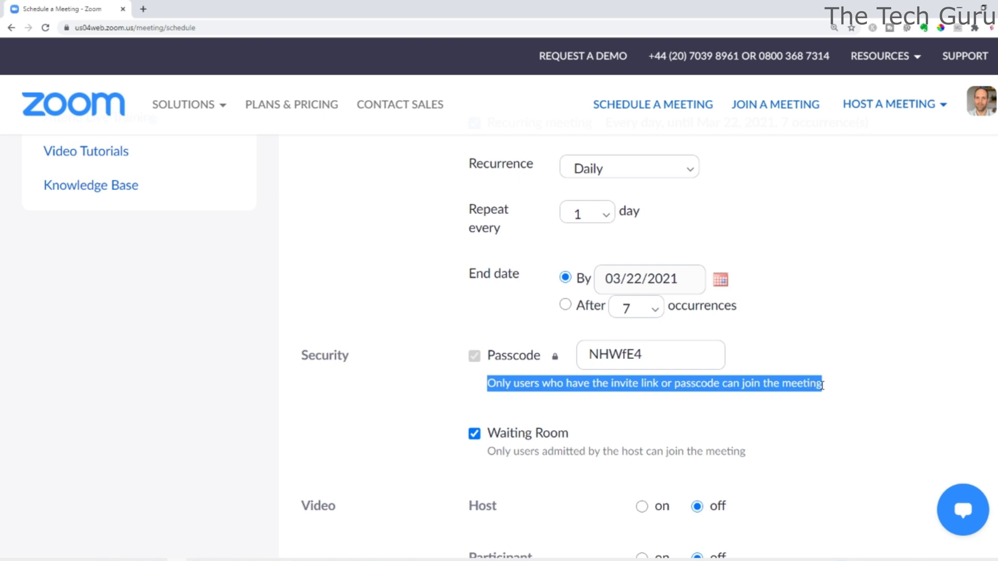
pyautogui.click(471, 402)
pyautogui.scroll(-3, 460, 390)
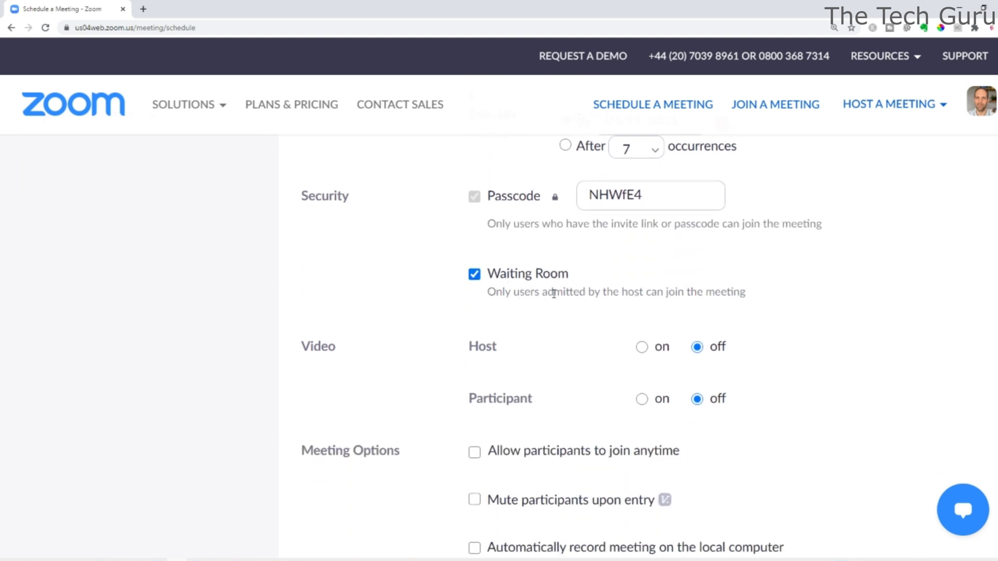
pyautogui.moveTo(487, 292); pyautogui.dragTo(748, 293)
pyautogui.click(564, 263)
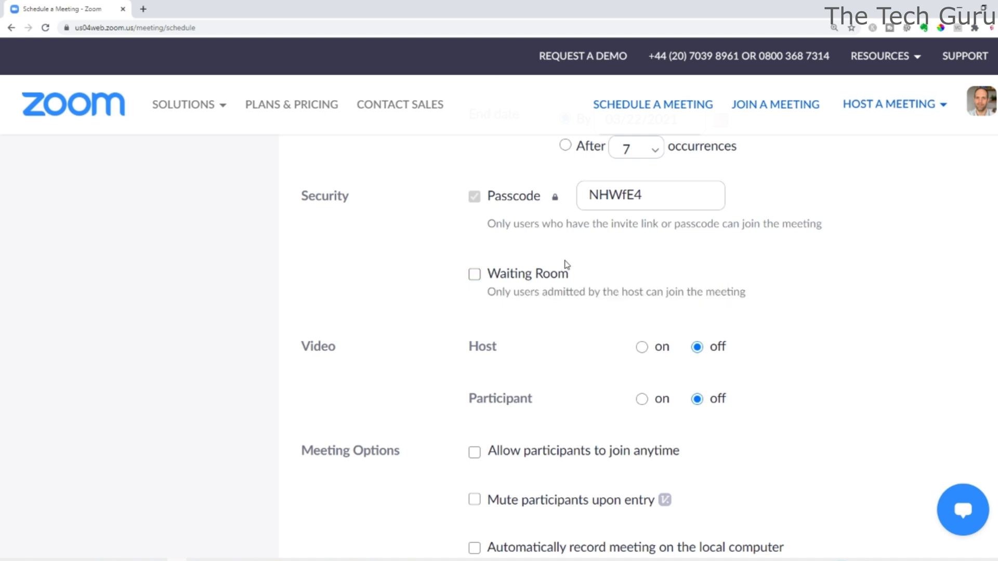
pyautogui.click(475, 275)
# Turn on video for both the host and the participants.
pyautogui.moveTo(303, 352); pyautogui.dragTo(338, 351)
pyautogui.click(464, 360)
pyautogui.moveTo(470, 347); pyautogui.dragTo(499, 349)
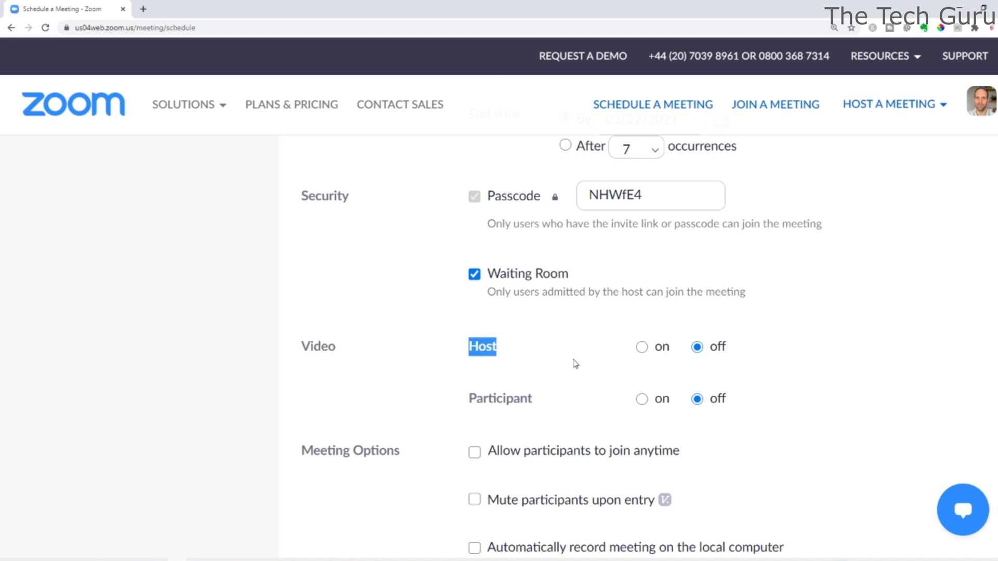
pyautogui.click(651, 350)
pyautogui.moveTo(468, 401)
pyautogui.mouseDown()
pyautogui.moveTo(524, 405)
pyautogui.moveTo(472, 406)
pyautogui.mouseUp()
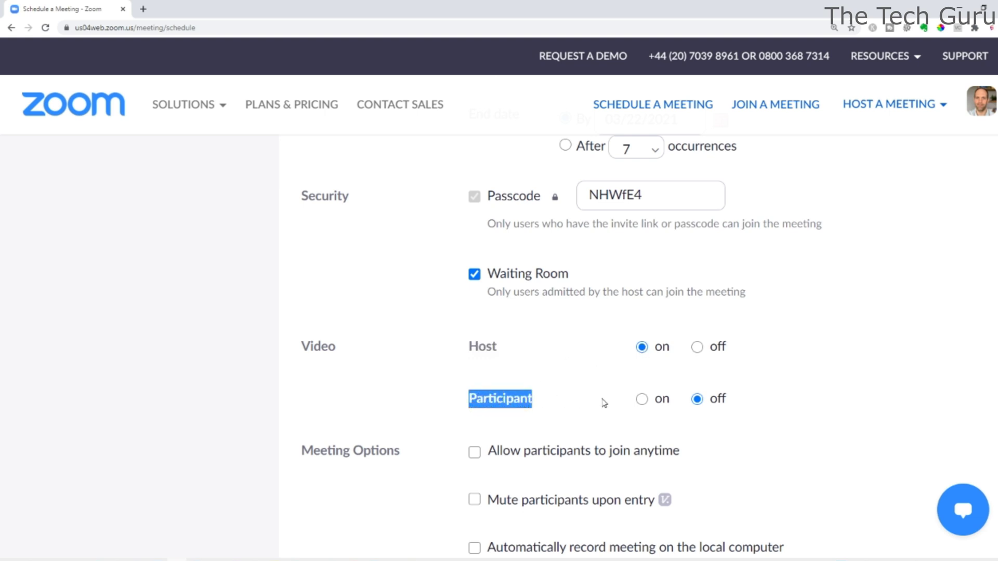
pyautogui.click(641, 399)
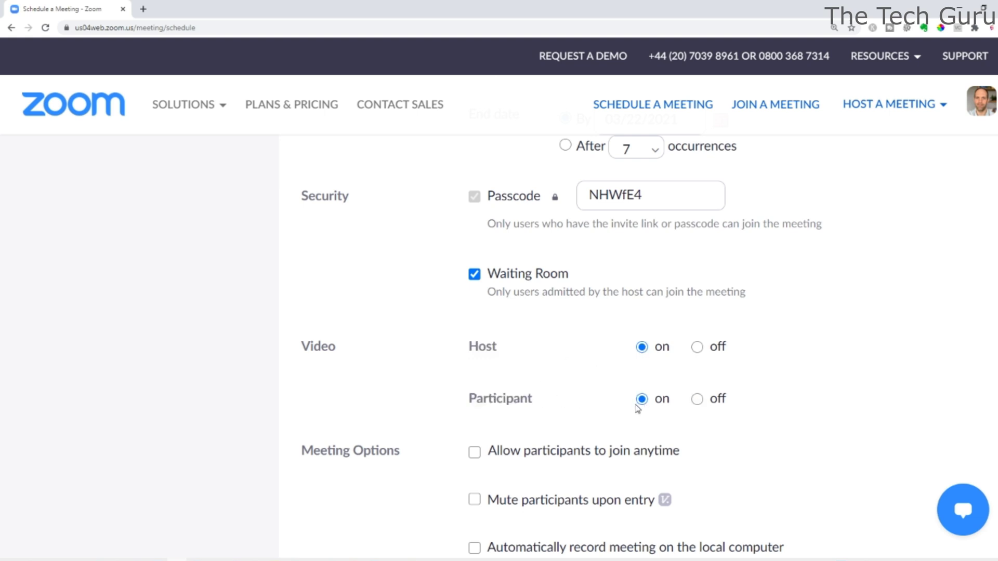
# Enable muting participants upon entry in the meeting options and save the scheduled meeting.
pyautogui.scroll(-3, 637, 408)
pyautogui.moveTo(302, 291); pyautogui.dragTo(364, 291)
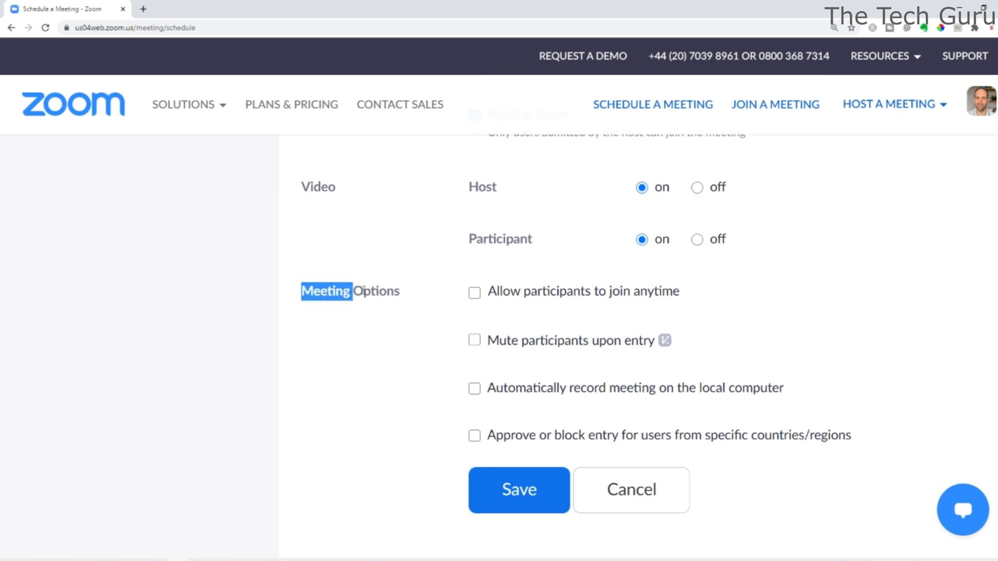
pyautogui.click(491, 352)
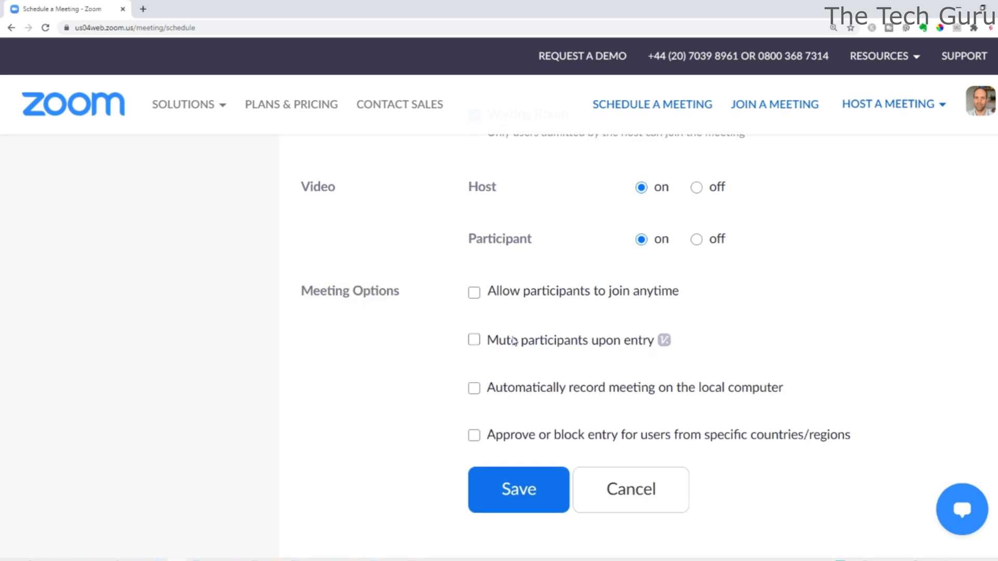
pyautogui.click(474, 340)
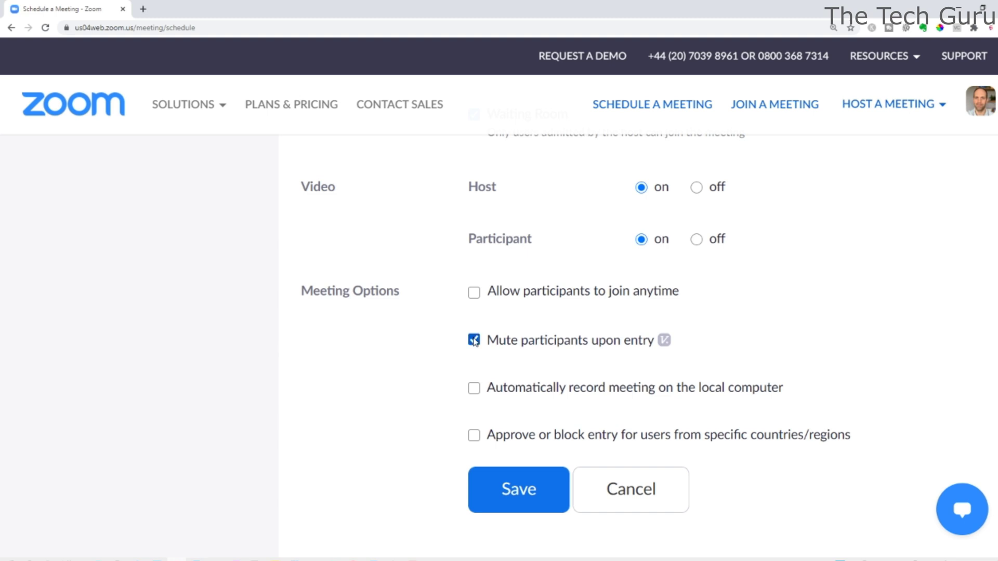
pyautogui.click(514, 496)
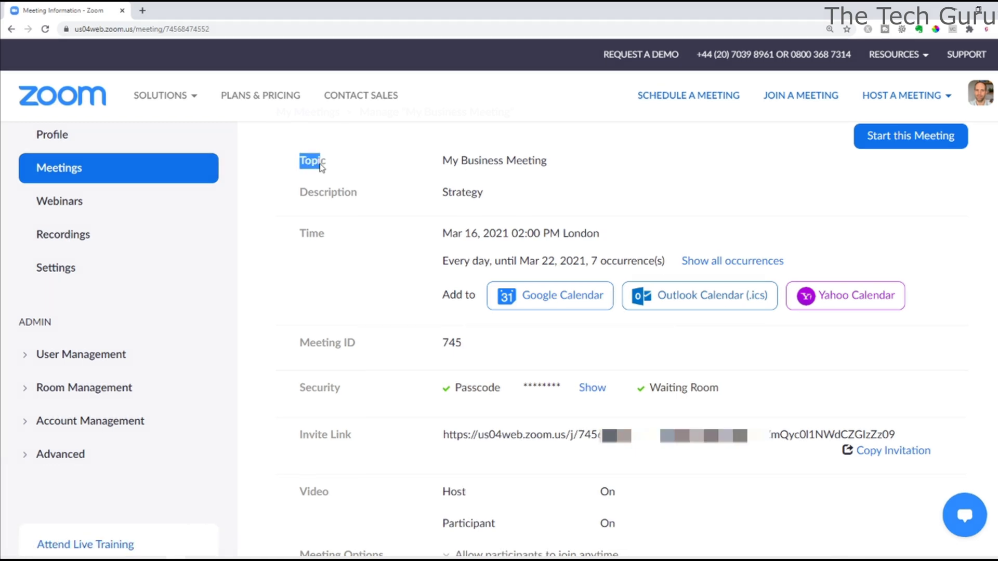
# Review the saved meeting's topic, description, time and calendar options, meeting ID, security settings and invite link.
pyautogui.moveTo(300, 166); pyautogui.dragTo(356, 196)
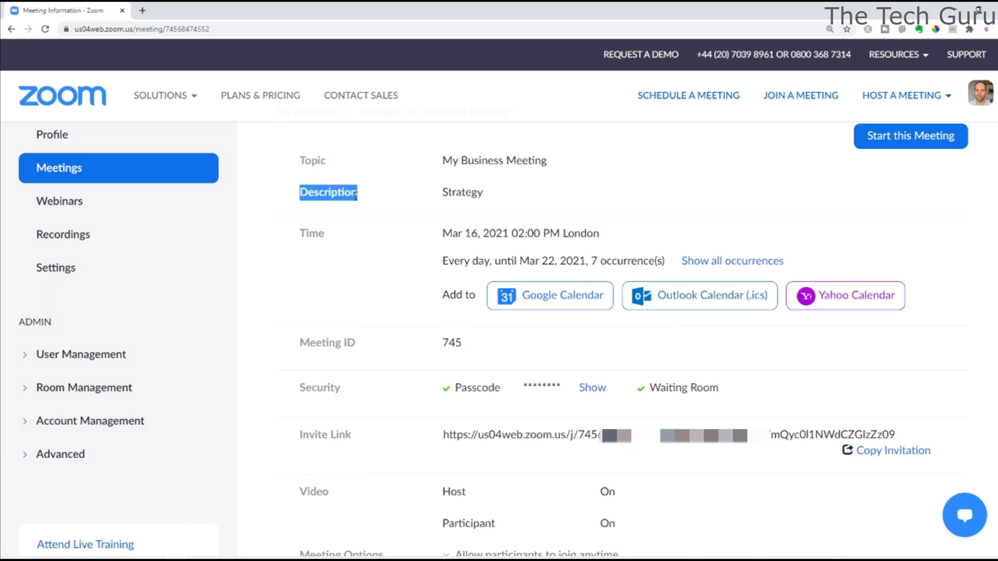
pyautogui.moveTo(302, 236); pyautogui.dragTo(331, 239)
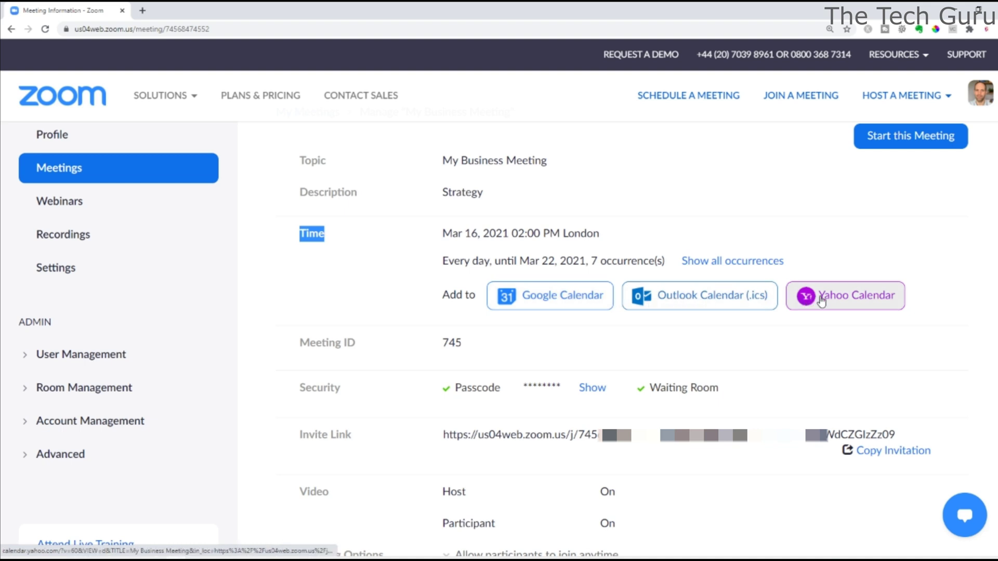
pyautogui.moveTo(305, 344); pyautogui.dragTo(363, 347)
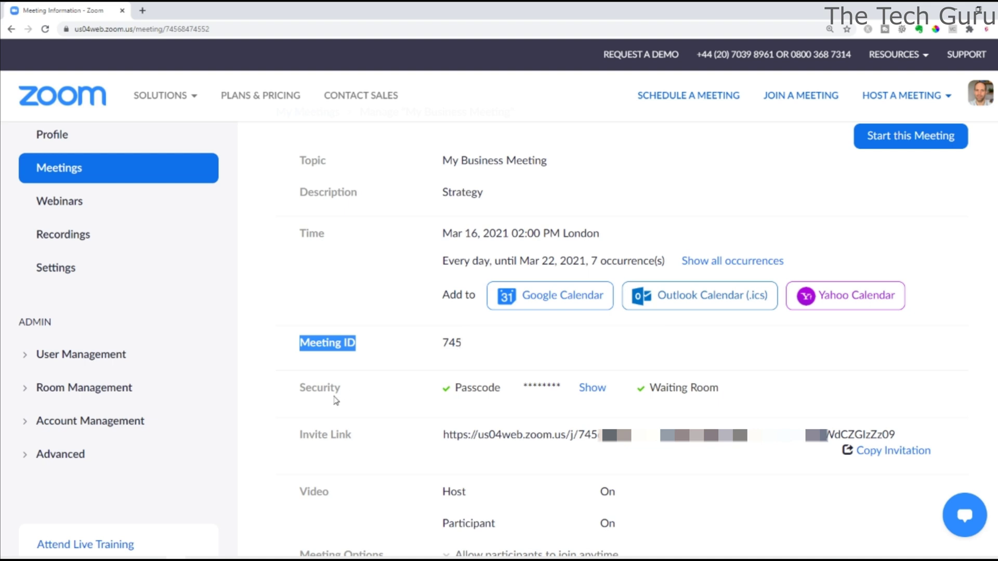
pyautogui.moveTo(297, 395); pyautogui.dragTo(344, 391)
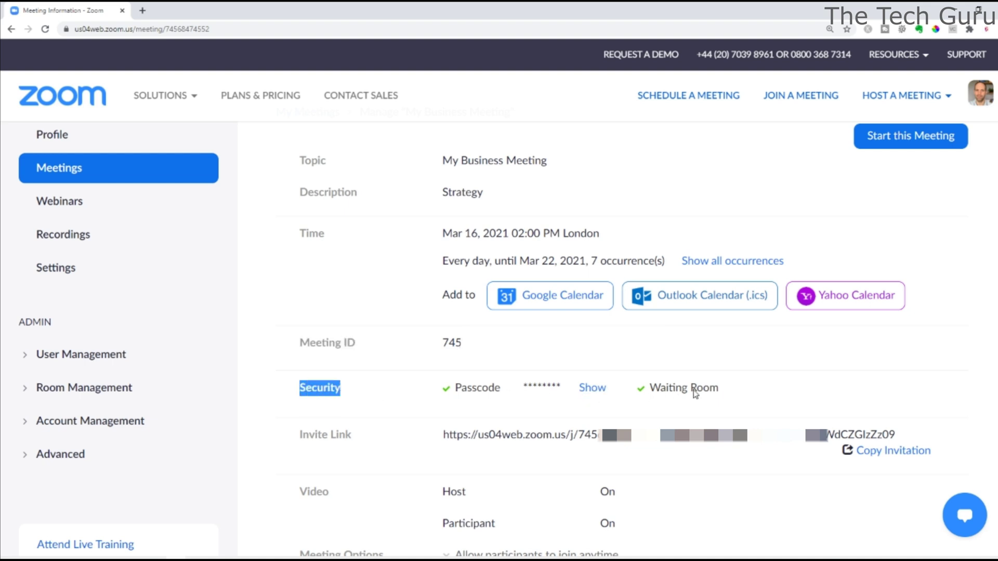
pyautogui.moveTo(296, 437); pyautogui.dragTo(362, 445)
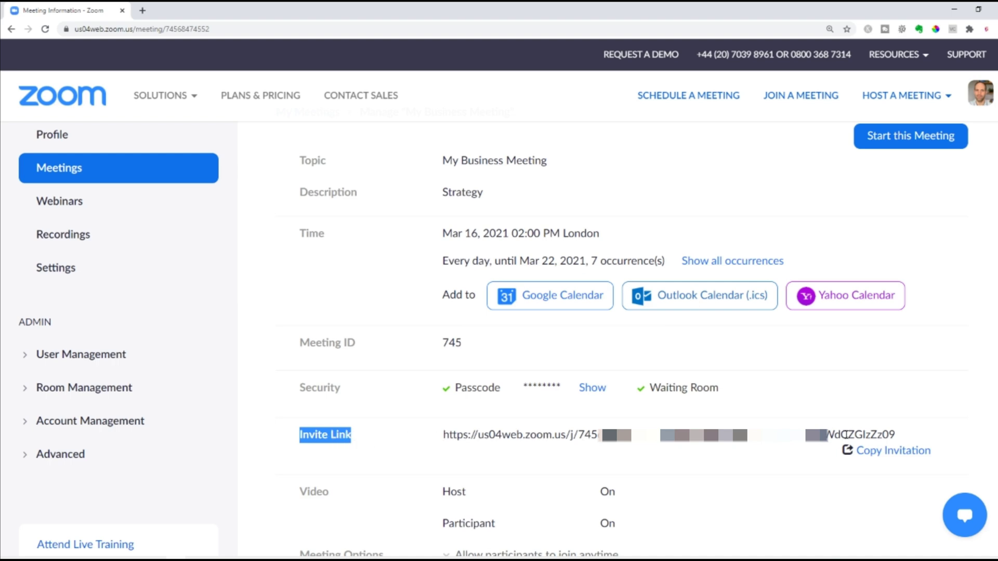
# Open the meeting's invitation text, copy the full invitation to the clipboard and close it.
pyautogui.click(879, 451)
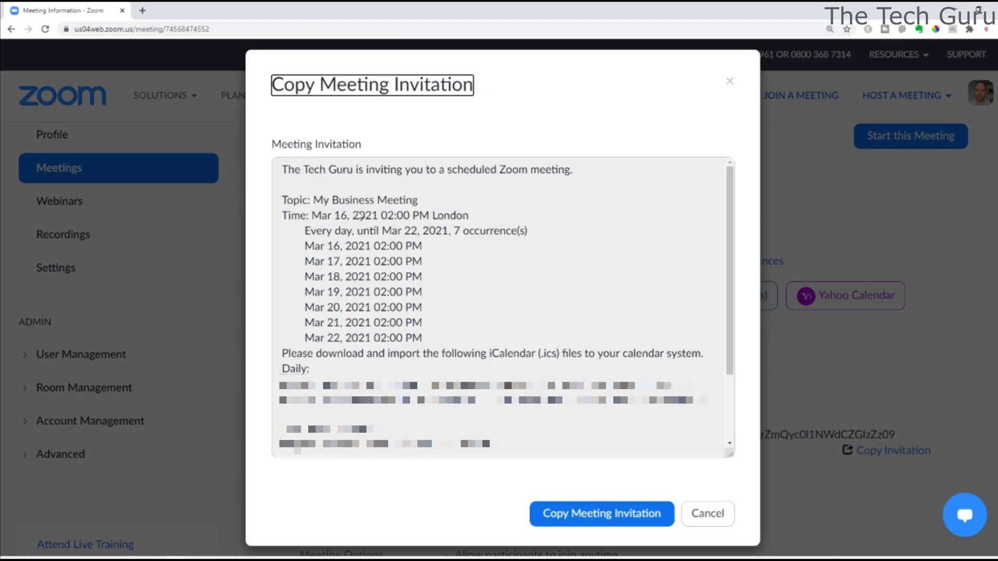
pyautogui.click(349, 195)
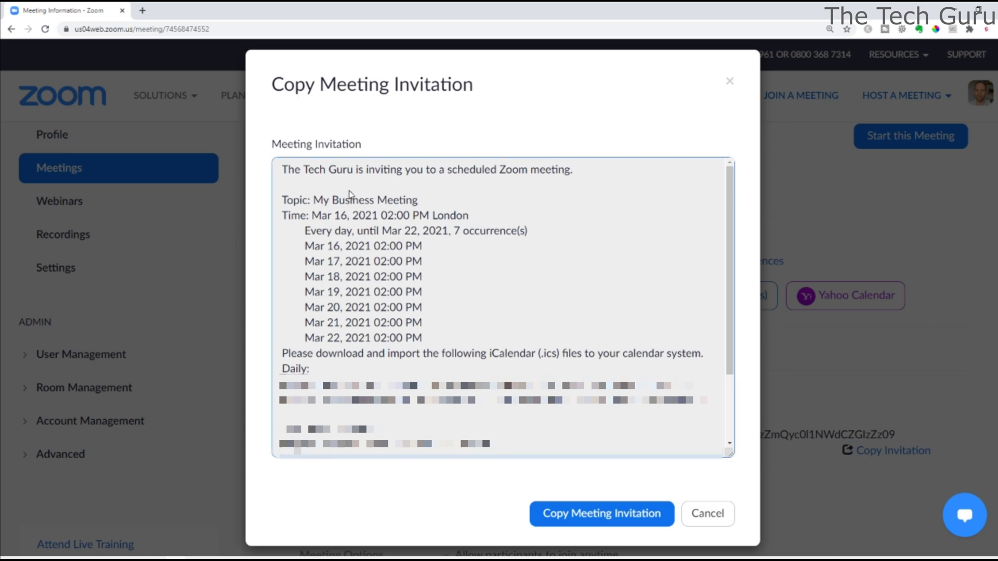
pyautogui.click(575, 515)
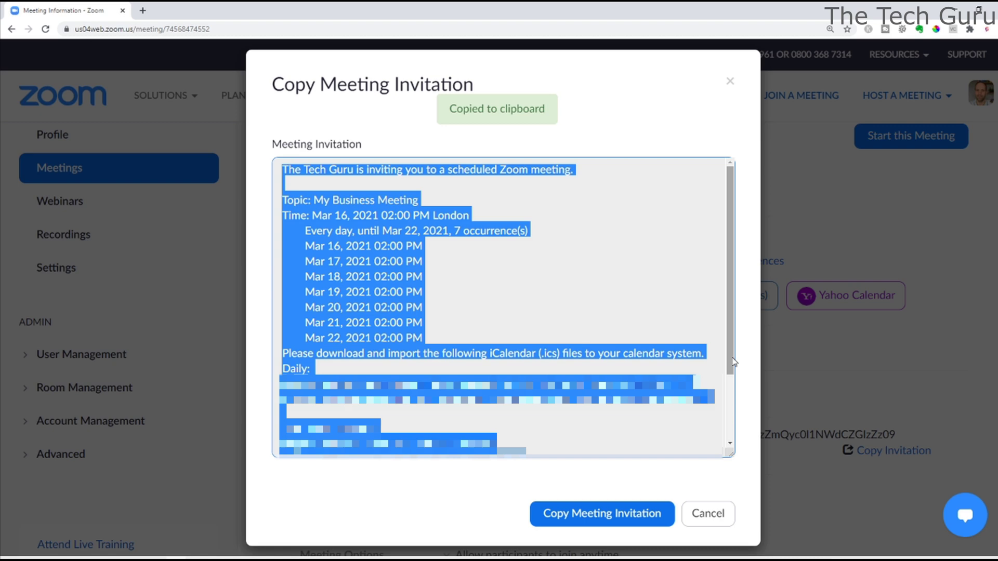
pyautogui.click(708, 514)
# Review the saved meeting's video settings, meeting options and the available start, edit, delete and template actions.
pyautogui.scroll(-3, 320, 356)
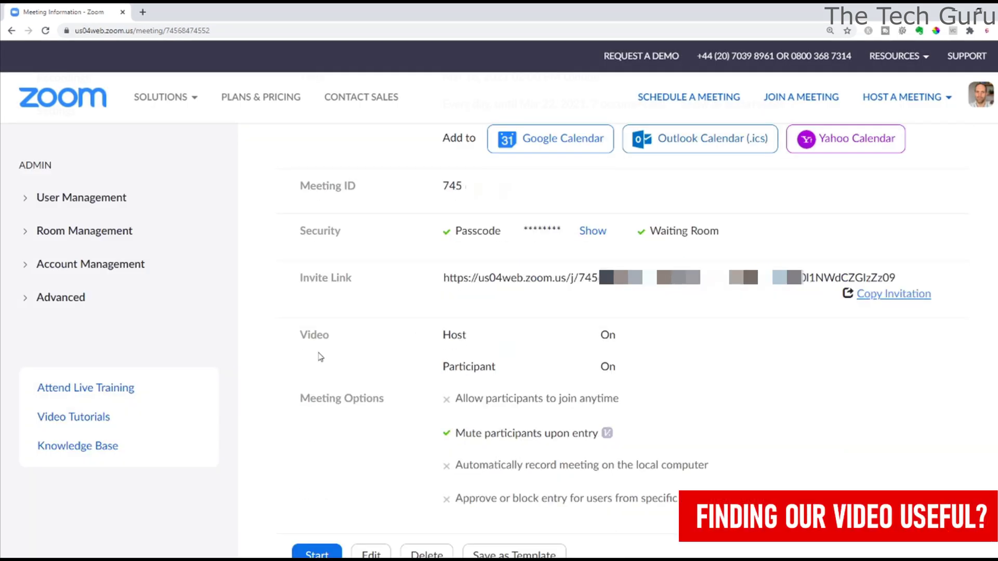
pyautogui.moveTo(300, 338); pyautogui.dragTo(335, 342)
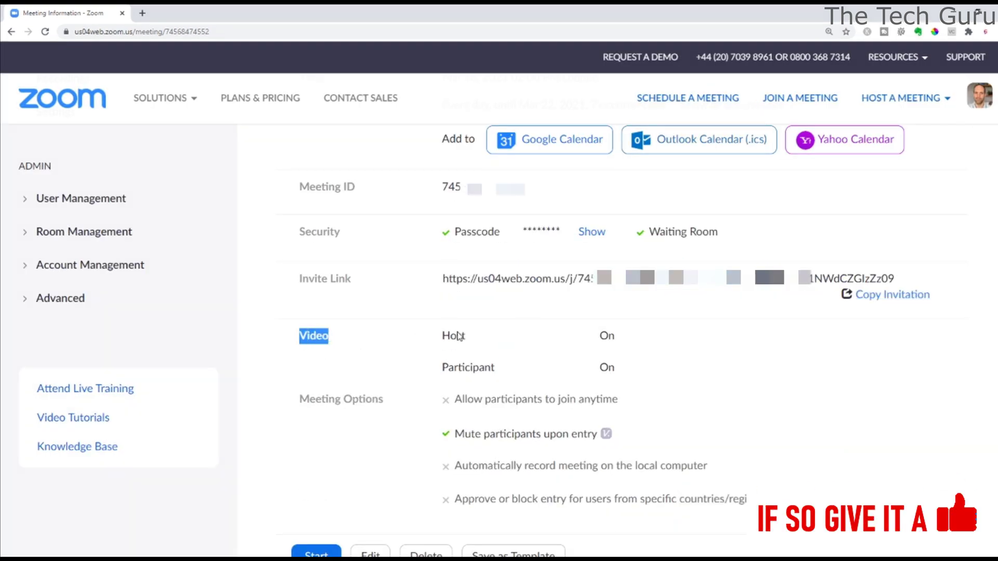
pyautogui.moveTo(300, 399); pyautogui.dragTo(383, 403)
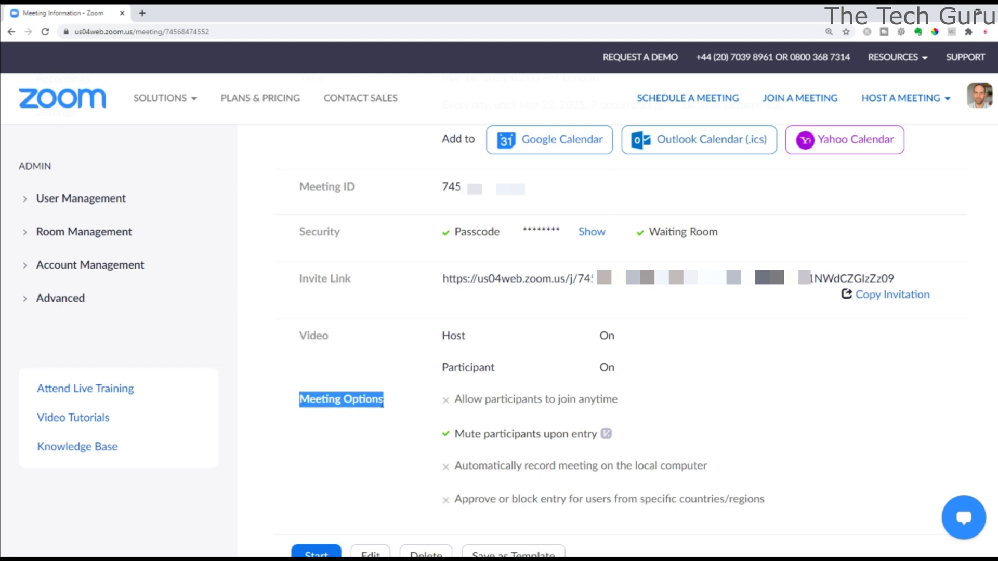
pyautogui.scroll(-2, 512, 493)
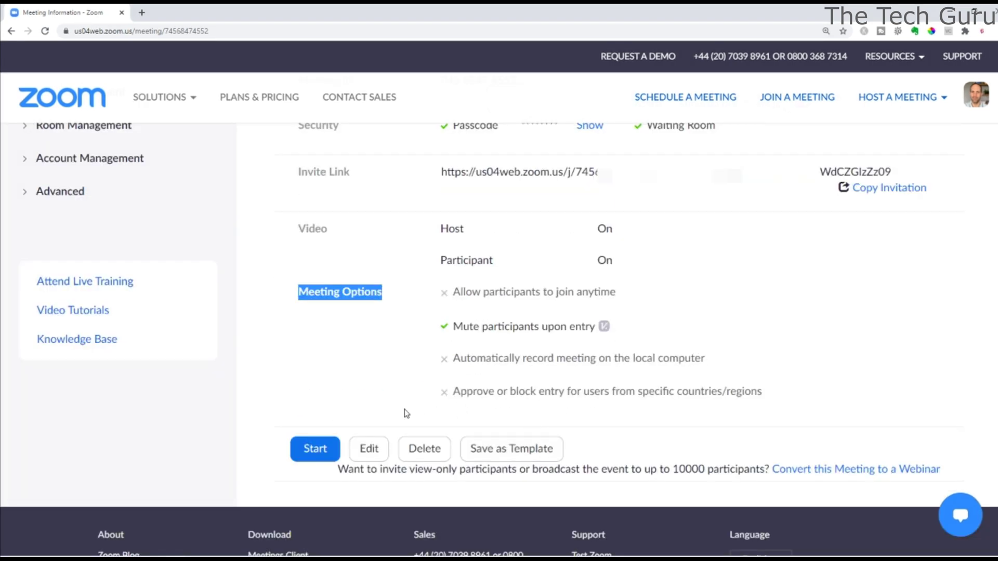
# Open only this occurrence of the recurring meeting for editing, look through its settings and save it.
pyautogui.click(385, 450)
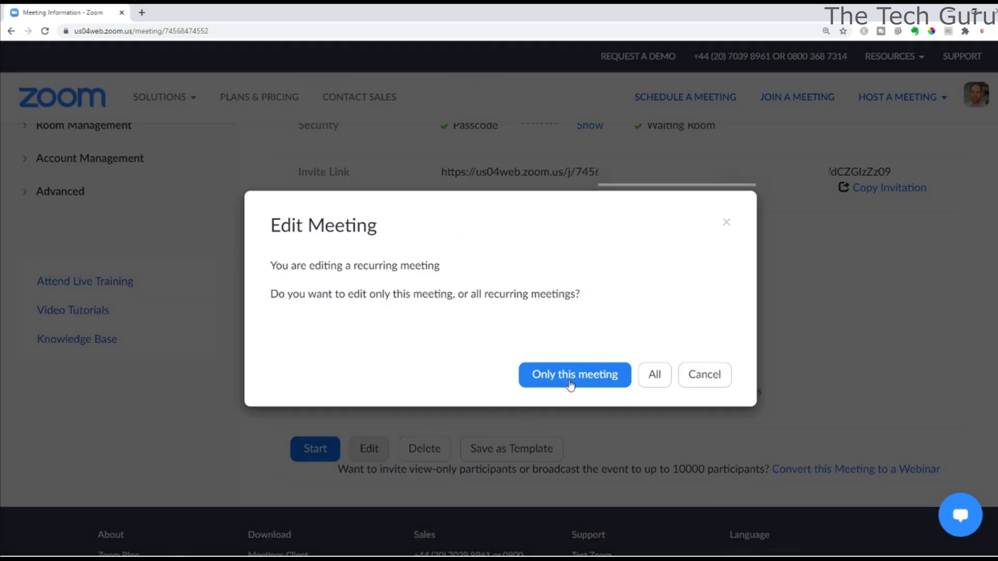
pyautogui.click(570, 380)
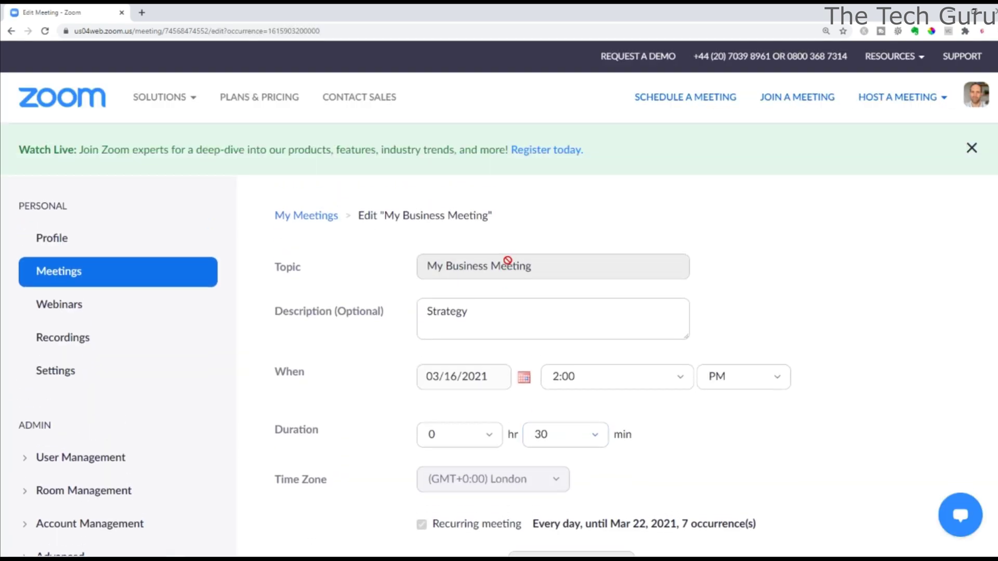
pyautogui.scroll(-9, 517, 259)
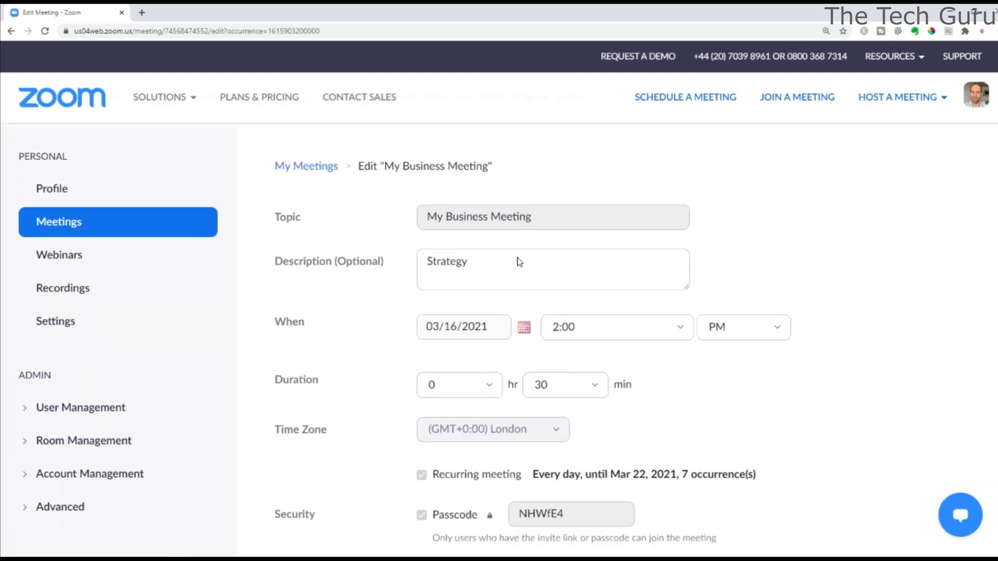
pyautogui.click(455, 458)
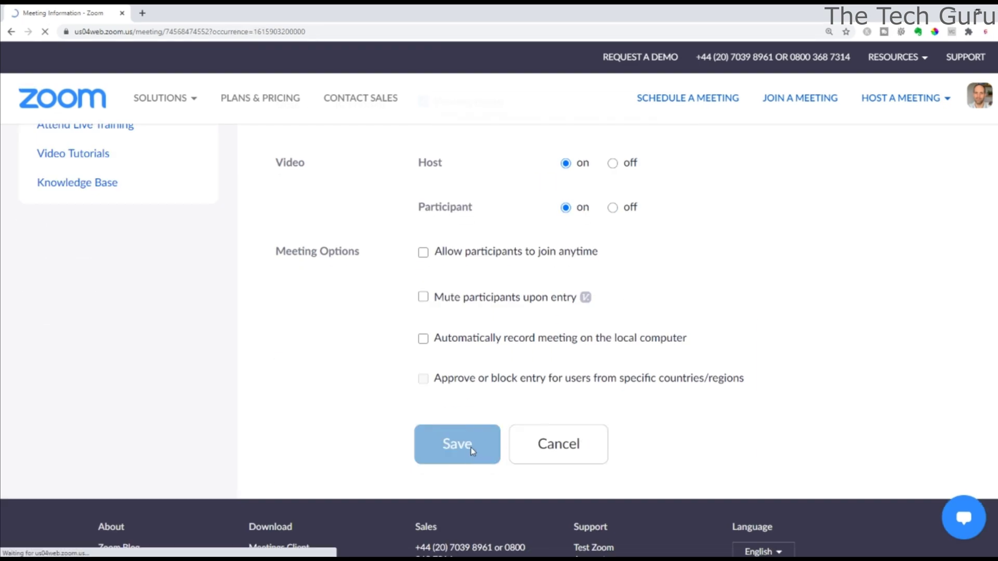
# Reset the page zoom to 100% and open the upcoming meetings list to examine its start and end time filter.
pyautogui.hotkey('ctrl', '0')
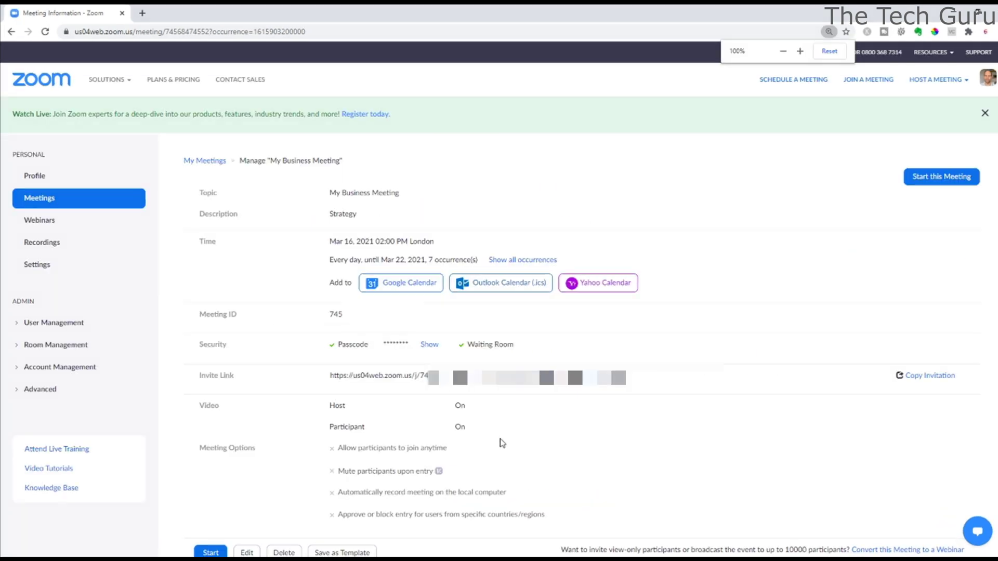
pyautogui.click(63, 198)
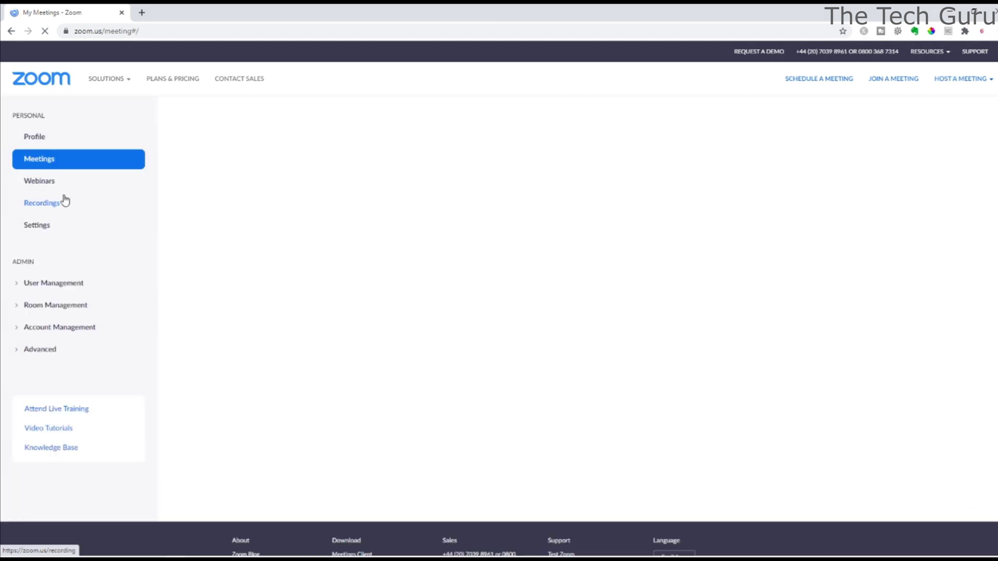
pyautogui.moveTo(182, 156); pyautogui.dragTo(232, 169)
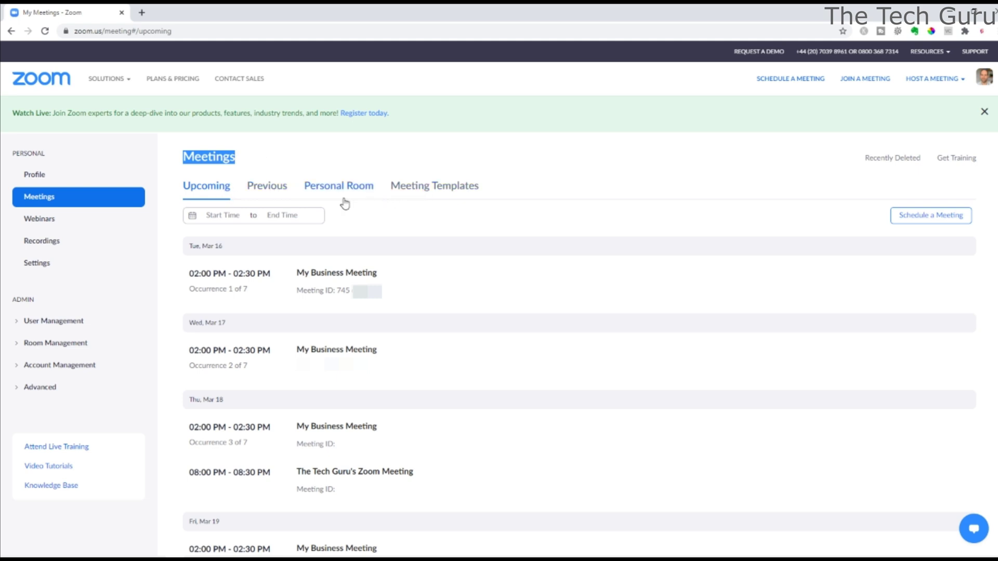
pyautogui.click(225, 215)
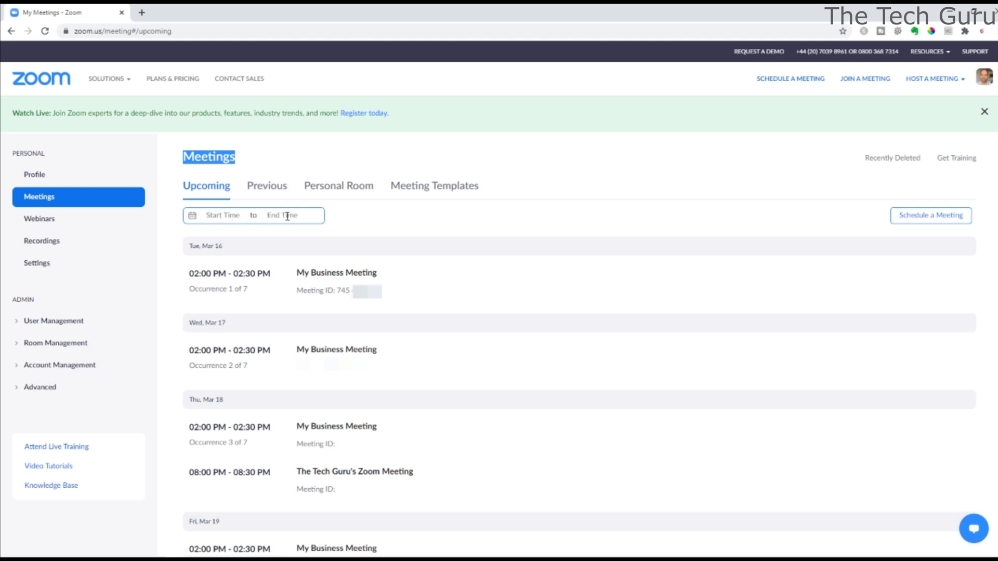